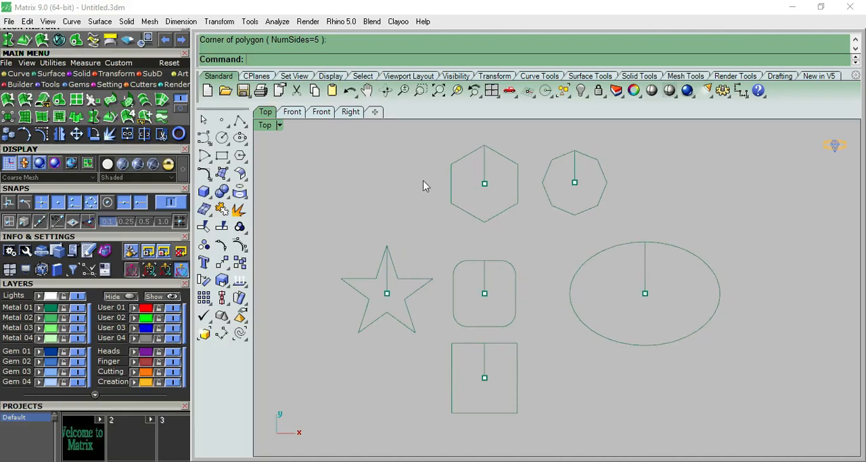
# Step: Examine the closed outlines and their arc profile curves in the perspective and top views
pyautogui.press('F4')
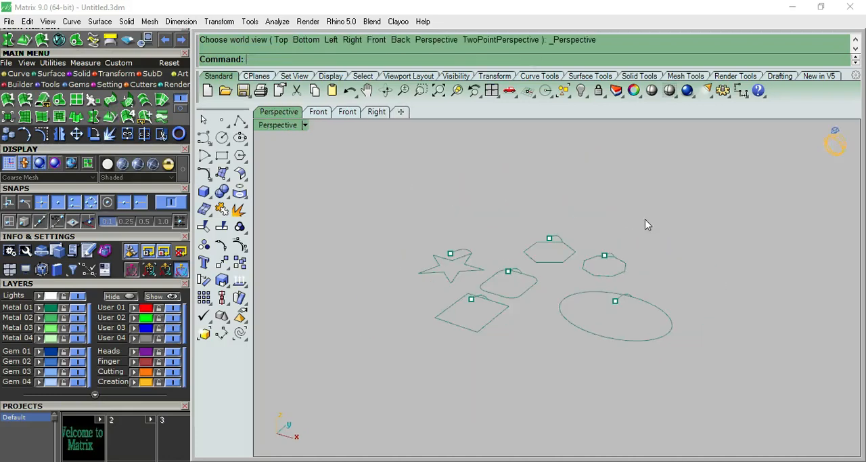
pyautogui.moveTo(516, 196); pyautogui.dragTo(544, 315, button='right')
pyautogui.press('F1')
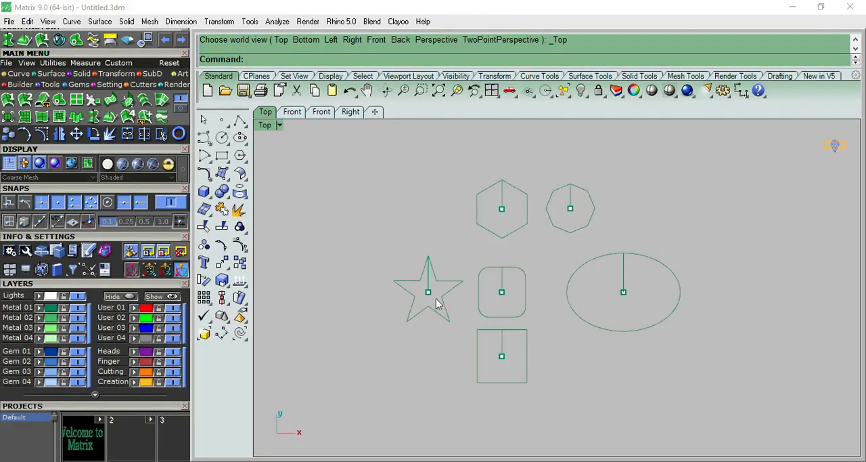
pyautogui.press('F4')
pyautogui.scroll(6, 526, 280)
pyautogui.moveTo(542, 292); pyautogui.dragTo(673, 330, button='right')
pyautogui.hotkey('ctrl', 'F1')
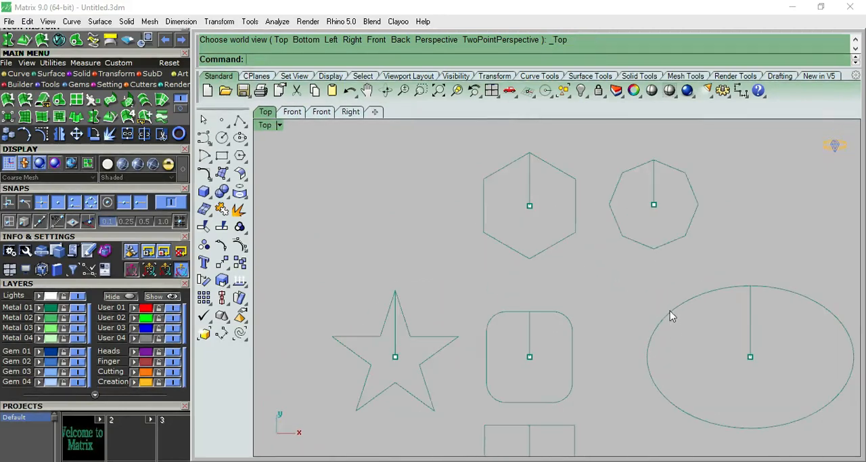
pyautogui.scroll(-3, 590, 237)
pyautogui.scroll(5, 565, 273)
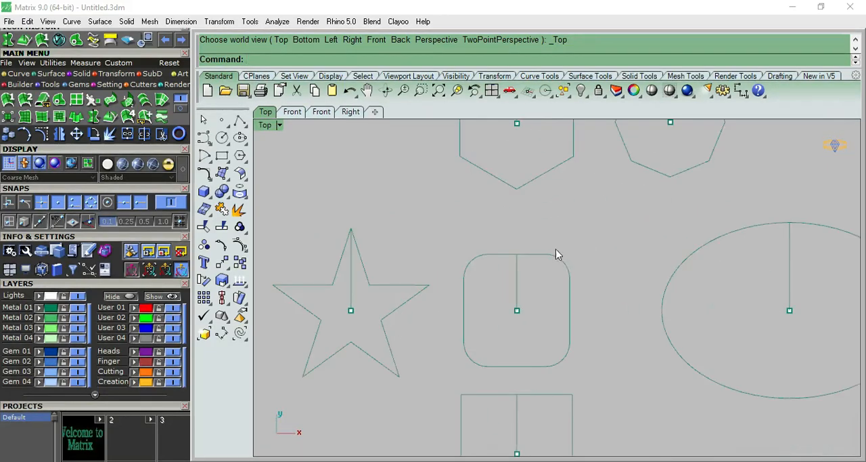
# Step: Rail Revolve the rounded square's arc profile along its outline, around a vertical axis through the arc's centre endpoint
pyautogui.click(113, 117)
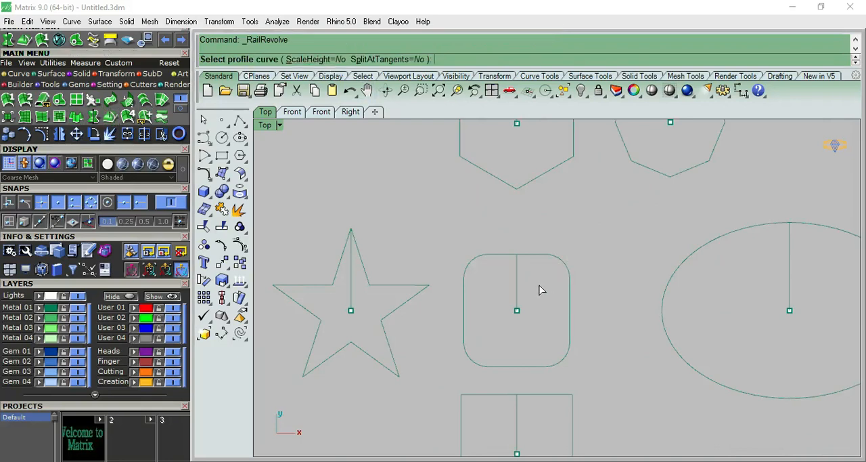
pyautogui.scroll(2, 540, 289)
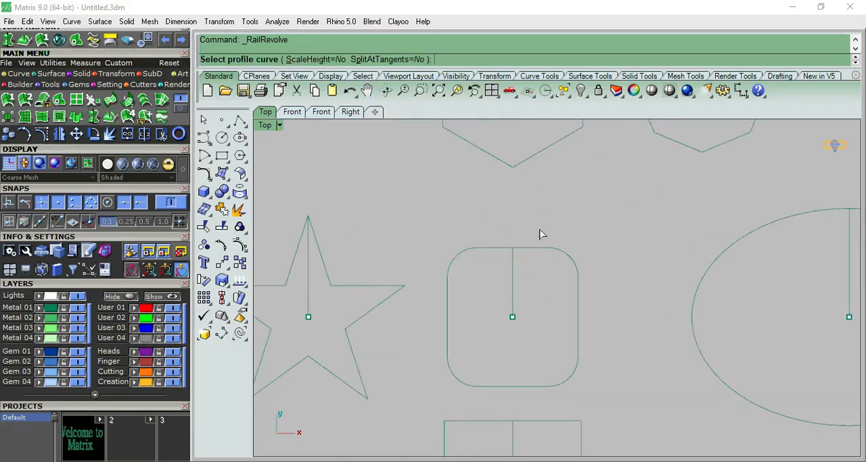
pyautogui.click(514, 269)
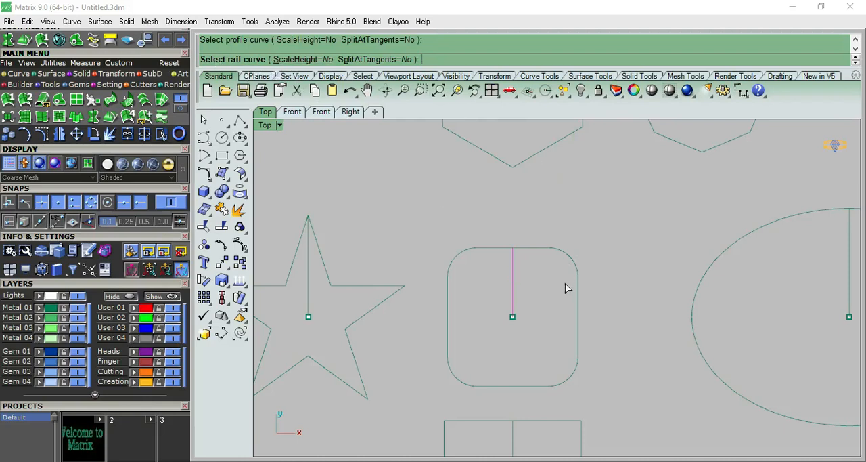
pyautogui.click(552, 251)
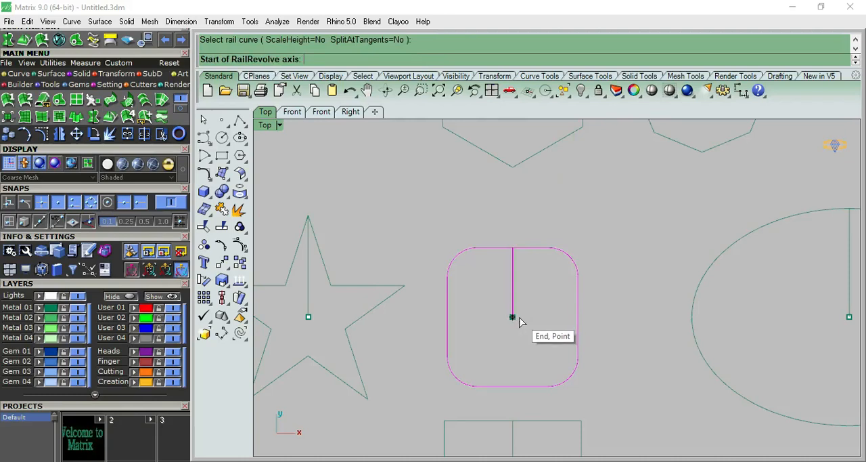
pyautogui.press('F4')
pyautogui.scroll(2, 528, 279)
pyautogui.scroll(2, 524, 278)
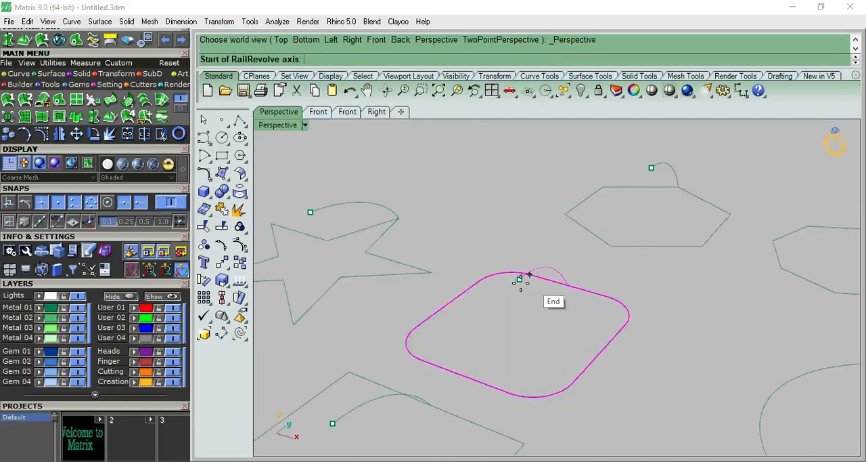
pyautogui.click(518, 280)
pyautogui.press('F3')
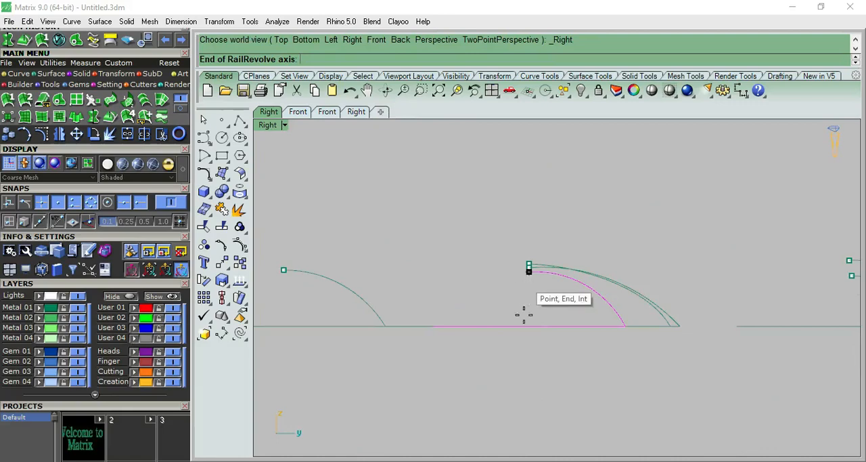
pyautogui.click(530, 383)
# Step: Inspect the rounded-square dome in perspective with a temporary shaded preview
pyautogui.press('F4')
pyautogui.scroll(3, 543, 299)
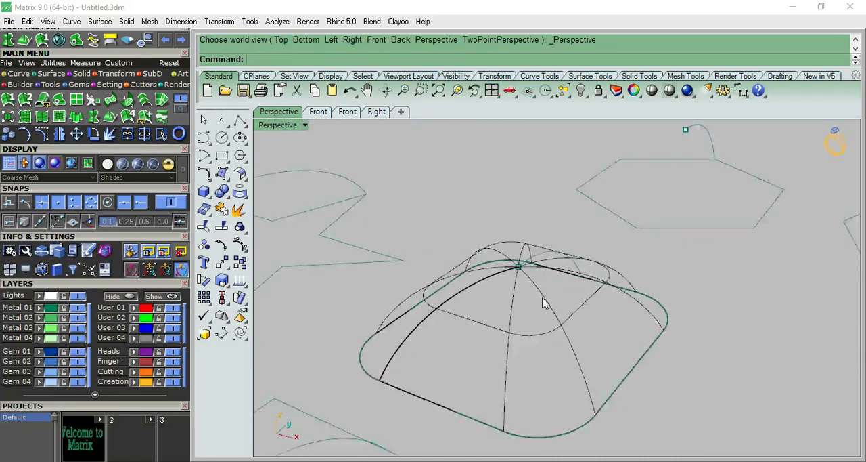
pyautogui.click(653, 92)
pyautogui.scroll(-4, 549, 234)
pyautogui.moveTo(545, 234)
pyautogui.mouseDown(button='right')
pyautogui.moveTo(497, 335)
pyautogui.moveTo(498, 245)
pyautogui.moveTo(474, 151)
pyautogui.moveTo(515, 212)
pyautogui.mouseUp(button='right')
pyautogui.press('Escape')
# Step: Rail Revolve the sharp-cornered square's arc along the square outline, around a vertical axis through the arc's centre endpoint
pyautogui.scroll(-3, 473, 358)
pyautogui.moveTo(474, 358); pyautogui.dragTo(410, 332, button='right')
pyautogui.click(410, 332)
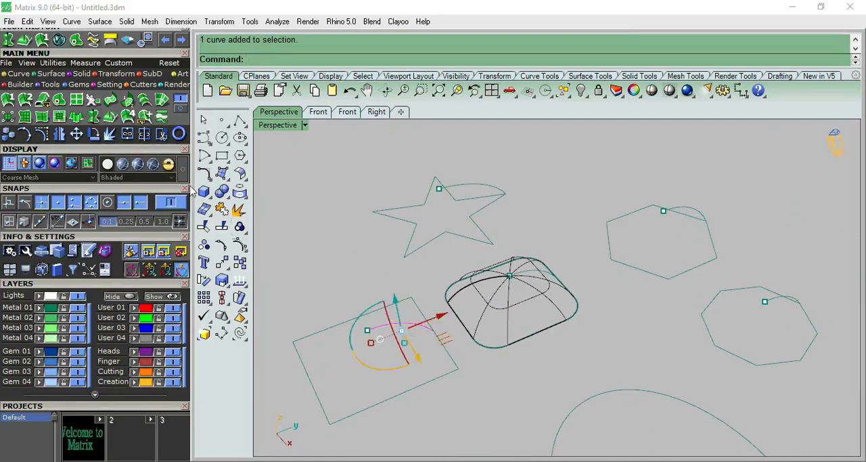
pyautogui.click(109, 119)
pyautogui.click(421, 310)
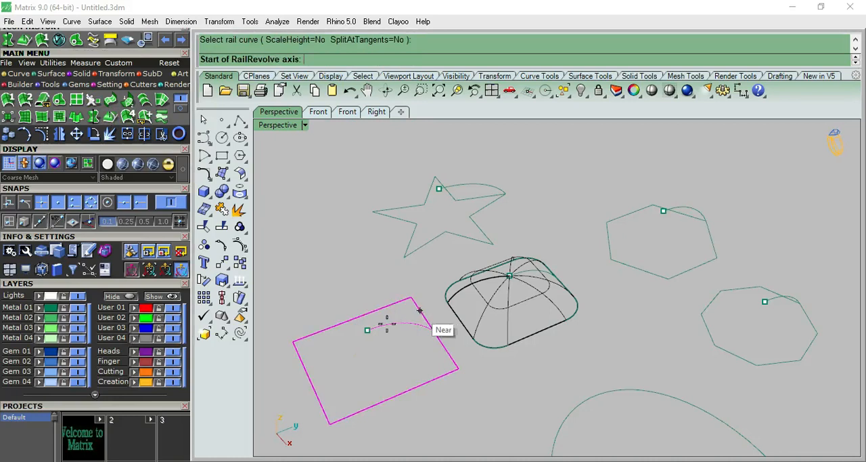
pyautogui.click(366, 330)
pyautogui.press('F3')
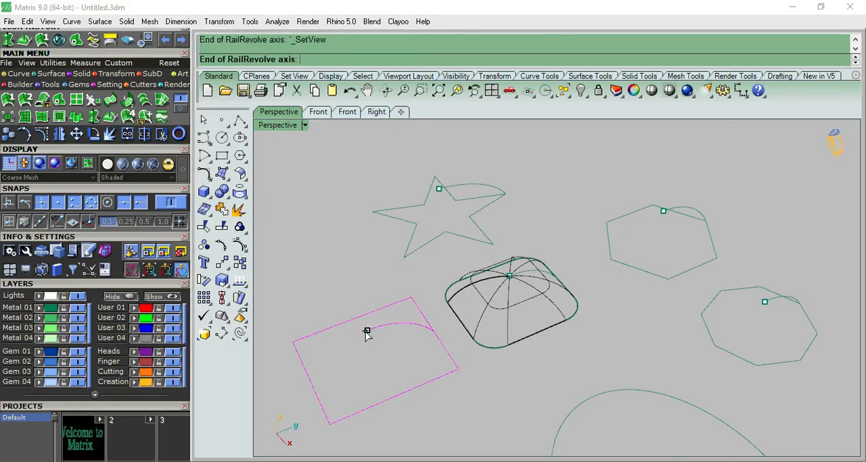
pyautogui.keyDown('shift'); pyautogui.click(367, 367); pyautogui.keyUp('shift')
pyautogui.click(370, 201)
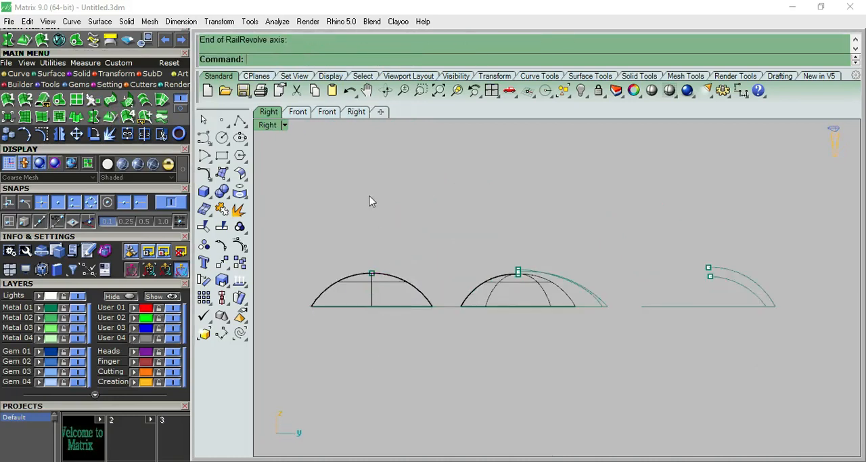
# Step: Rail Revolve the hexagon's arc profile along the hexagon outline, around a vertical axis through the arc's centre endpoint
pyautogui.press('F4')
pyautogui.scroll(6, 466, 233)
pyautogui.scroll(-7, 362, 227)
pyautogui.scroll(5, 555, 227)
pyautogui.scroll(5, 561, 227)
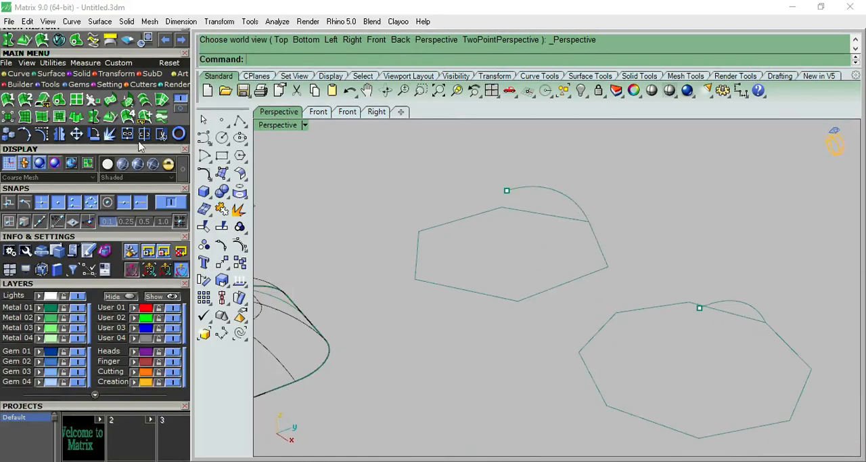
pyautogui.click(112, 119)
pyautogui.click(543, 188)
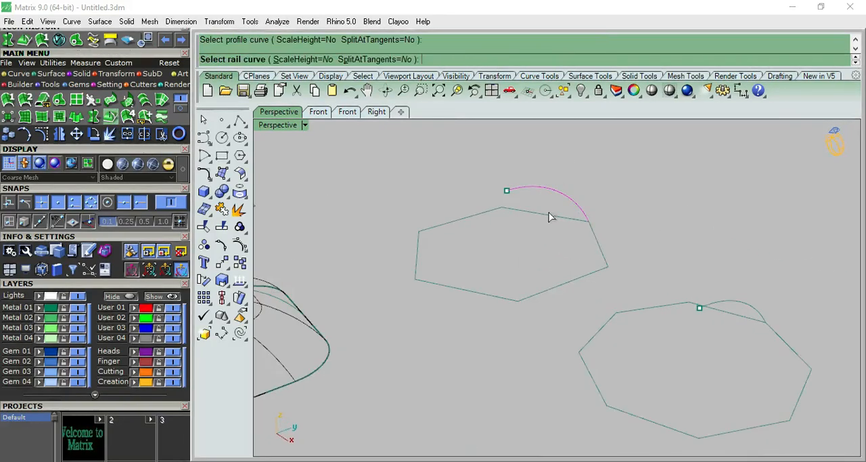
pyautogui.click(564, 219)
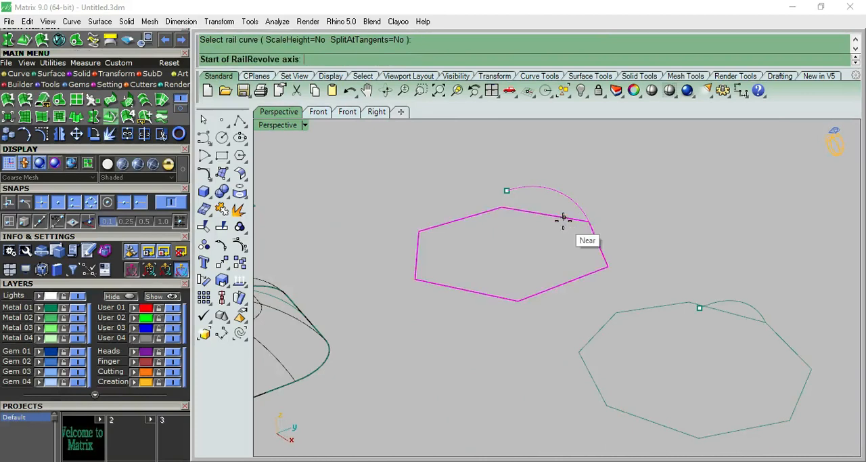
pyautogui.click(507, 193)
pyautogui.hotkey('ctrl', 'F3')
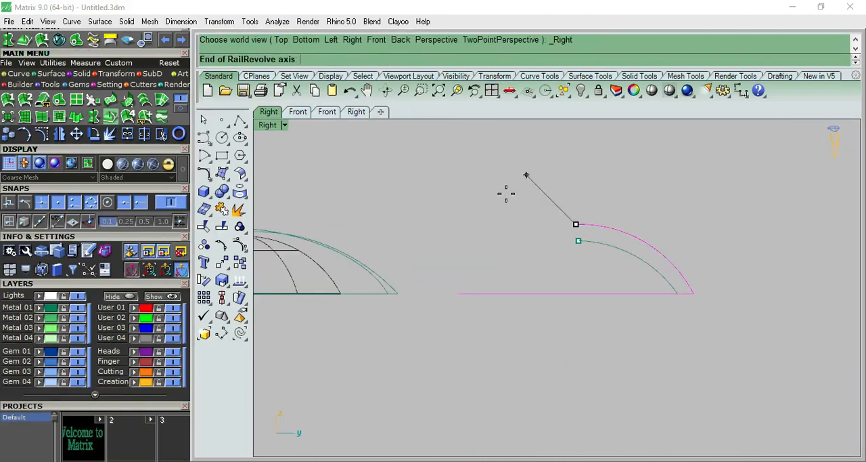
pyautogui.click(576, 376)
# Step: Rail Revolve the octagon's arc profile along the octagon outline, around a vertical axis through the arc's centre endpoint
pyautogui.hotkey('ctrl', 'F4')
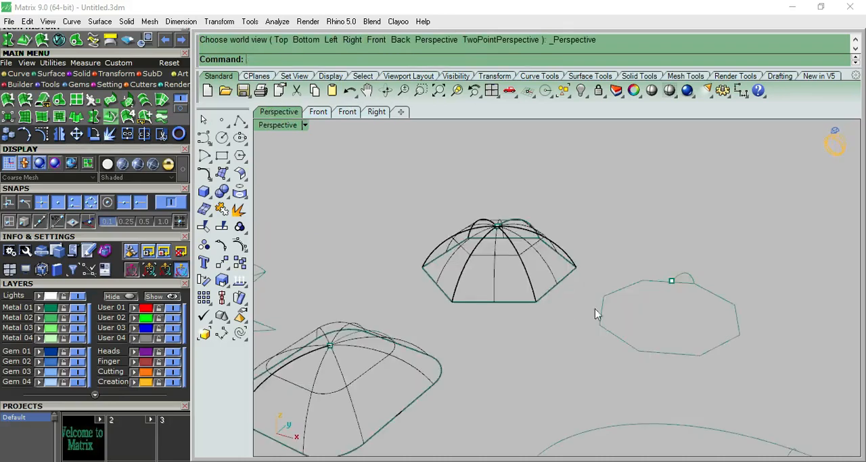
pyautogui.click(677, 287)
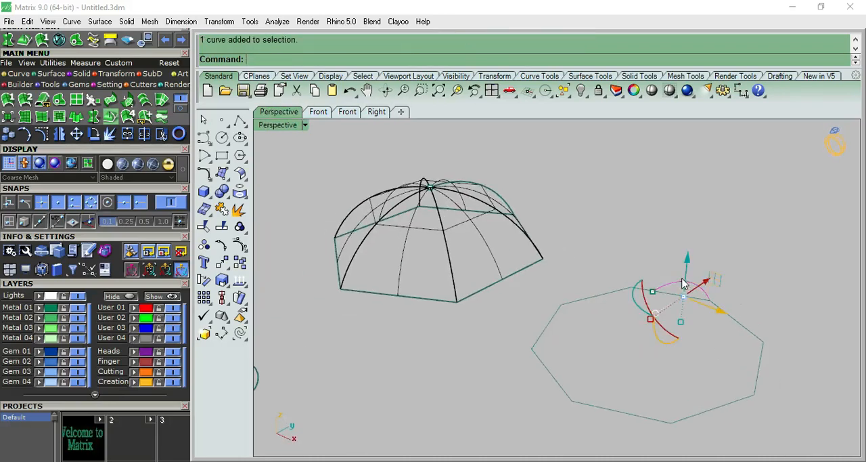
pyautogui.click(111, 118)
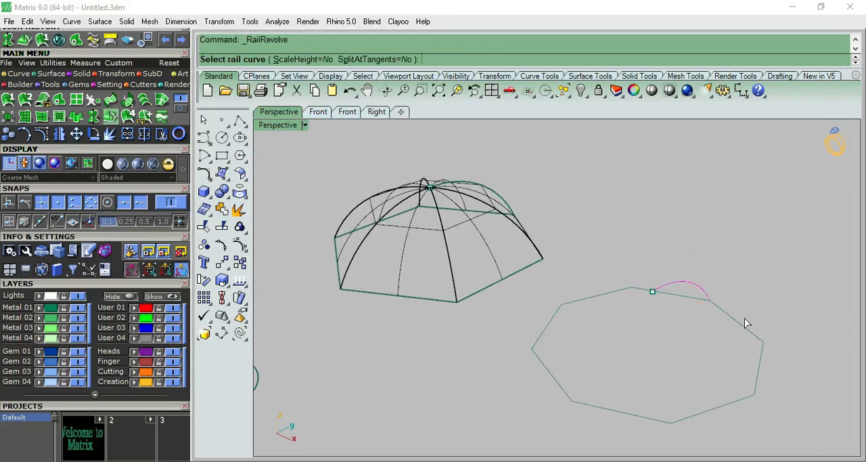
pyautogui.click(735, 315)
pyautogui.click(652, 291)
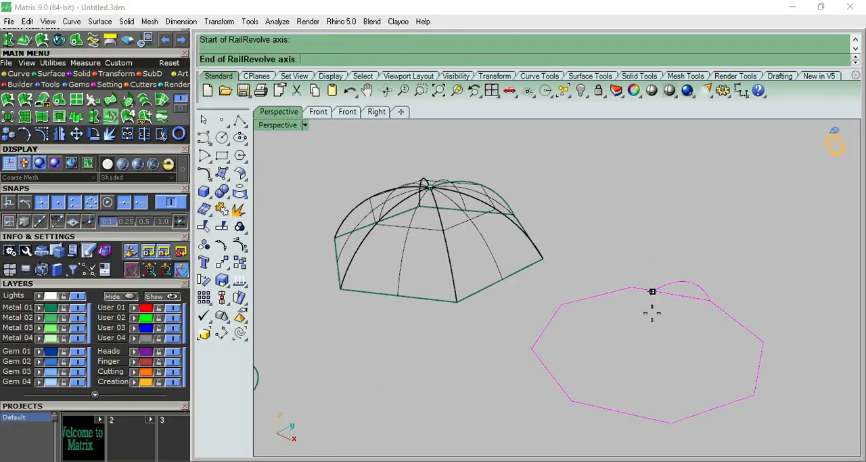
pyautogui.hotkey('ctrl', 'F3')
pyautogui.click(569, 380)
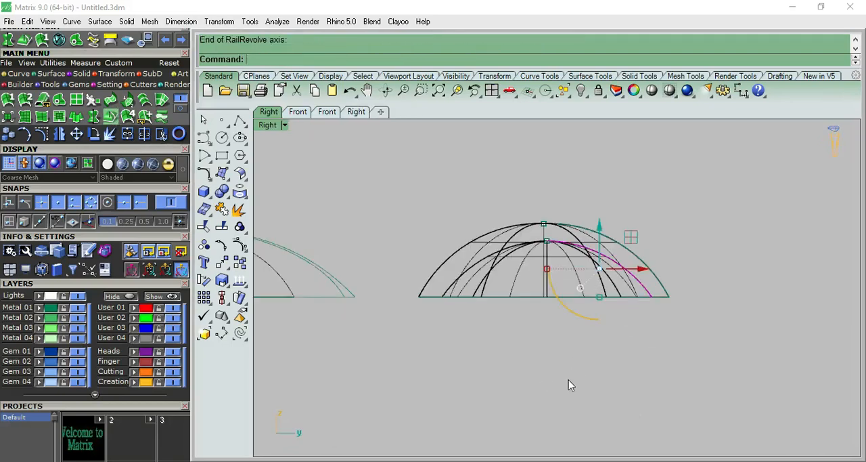
# Step: Rail Revolve the ellipse's arc profile along the ellipse, using a vertical axis through the arc's centre endpoint
pyautogui.hotkey('ctrl', 'F4')
pyautogui.moveTo(573, 361); pyautogui.dragTo(404, 263, button='right')
pyautogui.scroll(-3, 404, 264)
pyautogui.scroll(-3, 479, 221)
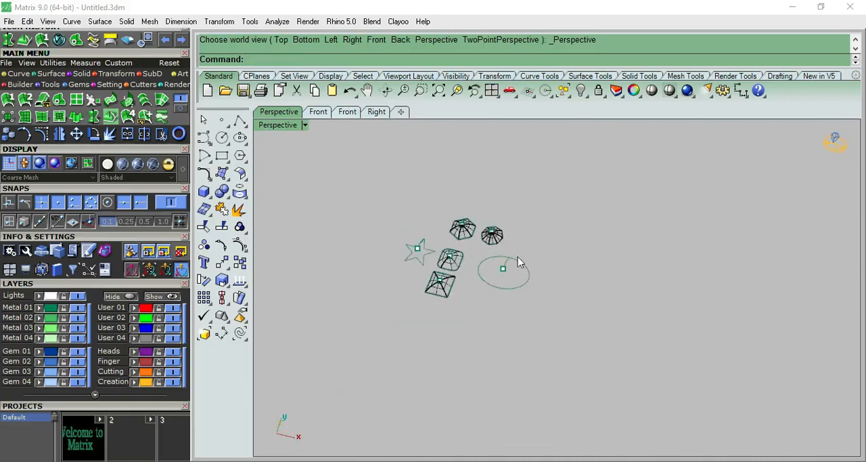
pyautogui.scroll(3, 469, 217)
pyautogui.scroll(4, 488, 261)
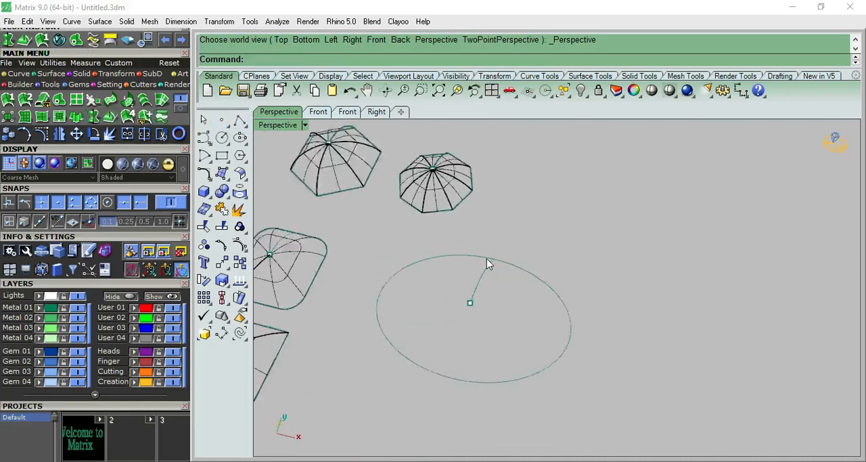
pyautogui.moveTo(504, 299); pyautogui.dragTo(491, 271, button='right')
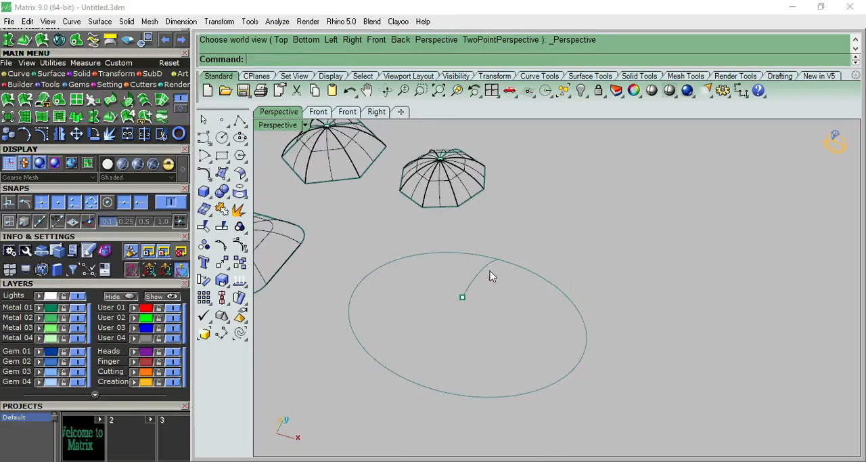
pyautogui.click(484, 270)
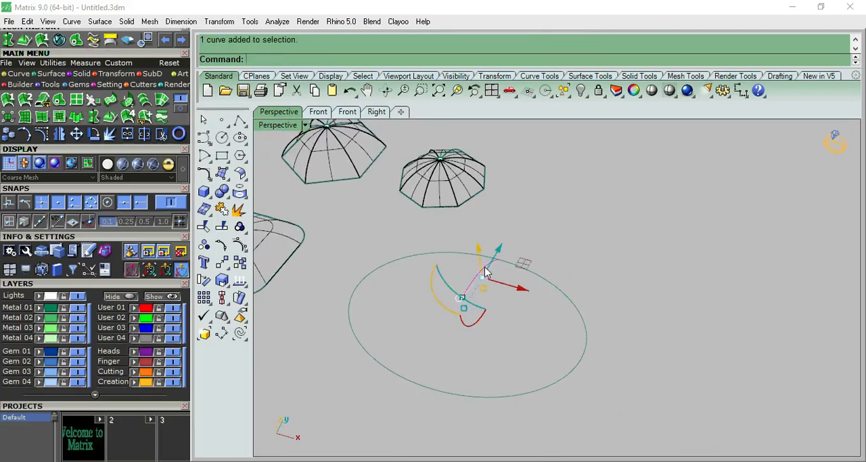
pyautogui.click(107, 120)
pyautogui.moveTo(576, 228); pyautogui.dragTo(535, 226, button='right')
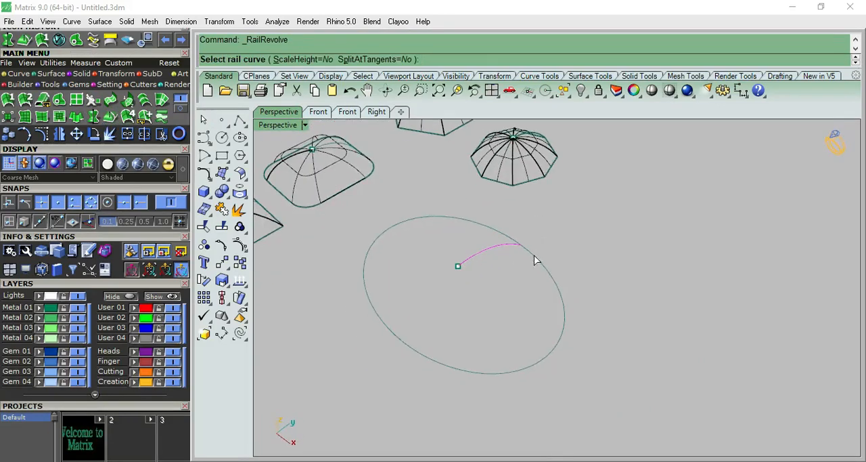
pyautogui.click(536, 258)
pyautogui.moveTo(603, 253); pyautogui.dragTo(524, 235, button='right')
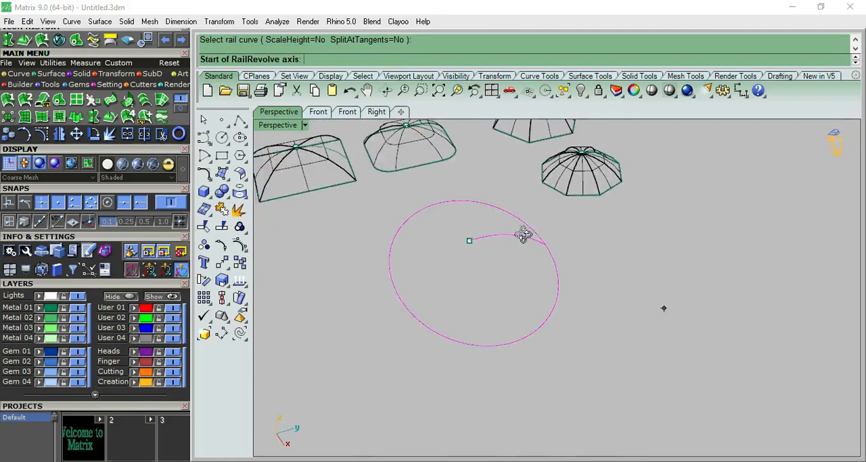
pyautogui.click(471, 239)
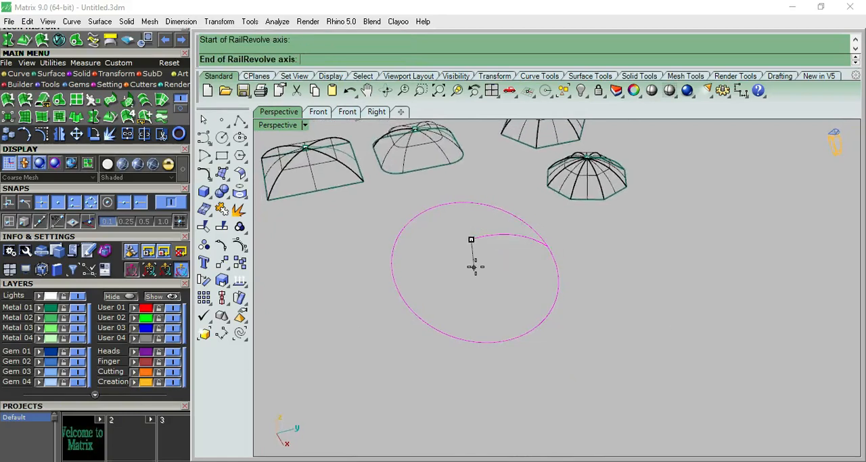
pyautogui.hotkey('ctrl', 'F2')
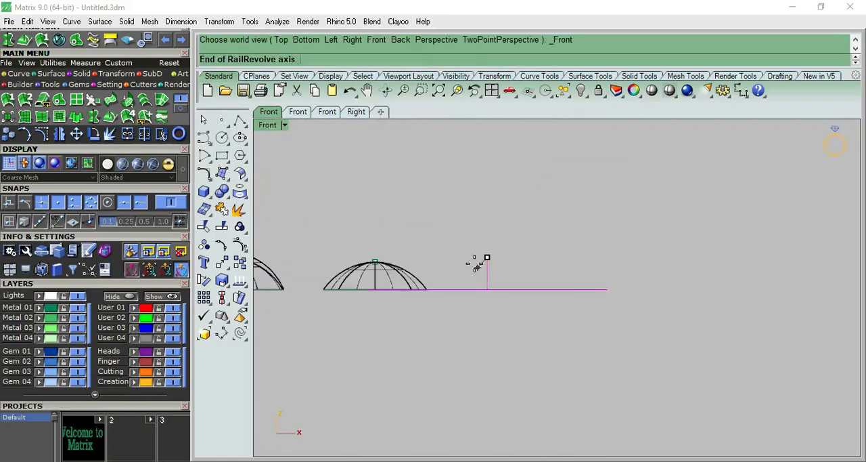
pyautogui.click(487, 343)
pyautogui.click(537, 201)
# Step: Rail Revolve the star's arc profile along the star outline, around a vertical axis through the arc's centre endpoint
pyautogui.hotkey('ctrl', 'F4')
pyautogui.scroll(-8, 575, 196)
pyautogui.scroll(8, 457, 205)
pyautogui.scroll(6, 442, 215)
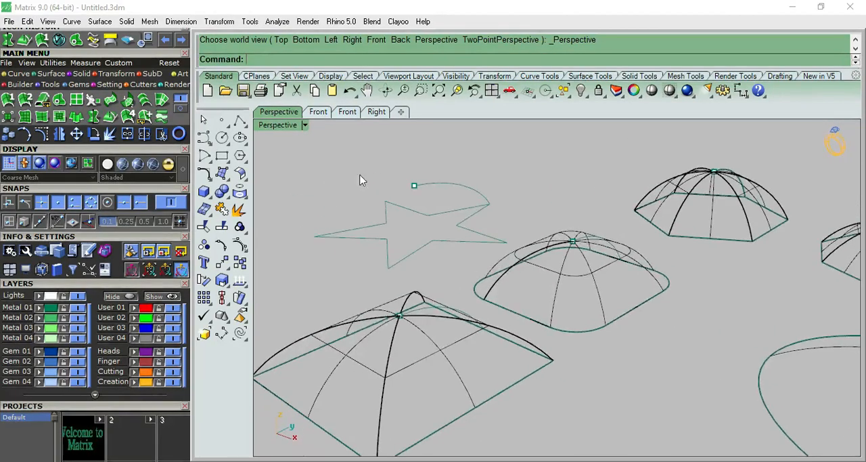
pyautogui.scroll(-2, 511, 212)
pyautogui.scroll(5, 514, 210)
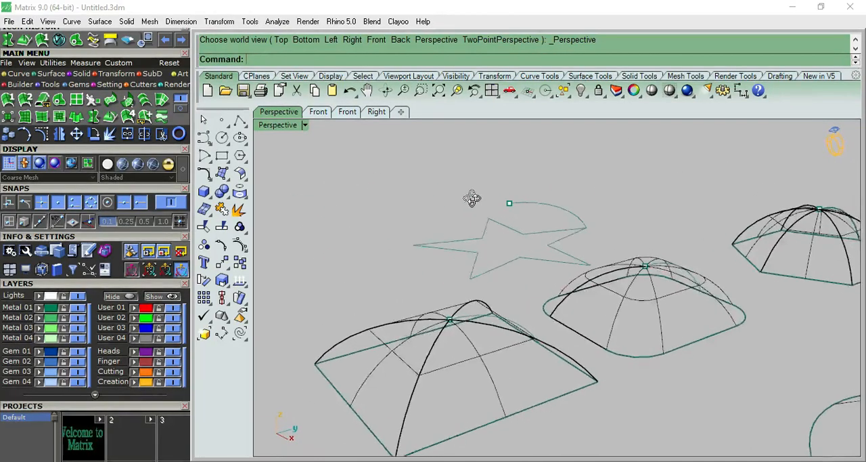
pyautogui.click(546, 207)
pyautogui.scroll(-4, 650, 193)
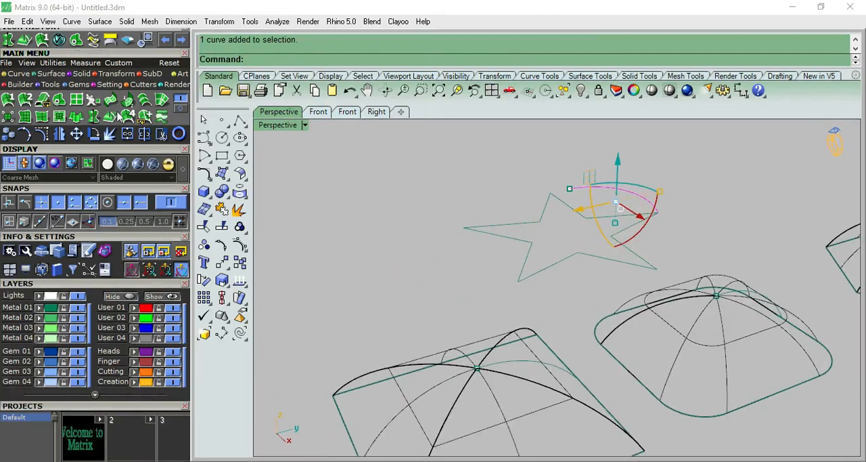
pyautogui.click(111, 116)
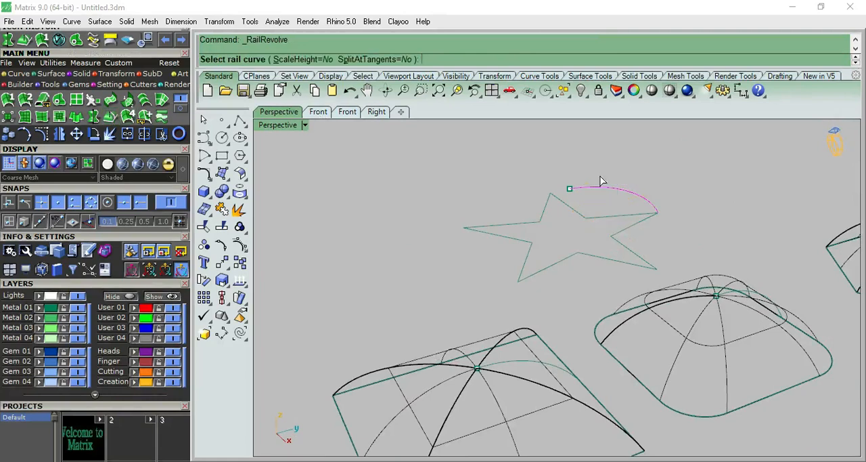
pyautogui.click(565, 209)
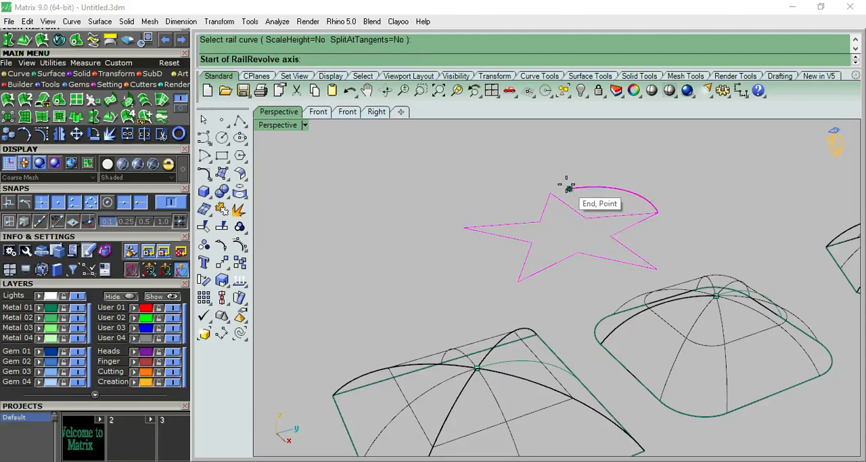
pyautogui.click(567, 184)
pyautogui.hotkey('ctrl', 'F3')
pyautogui.keyDown('shift'); pyautogui.click(642, 361); pyautogui.keyUp('shift')
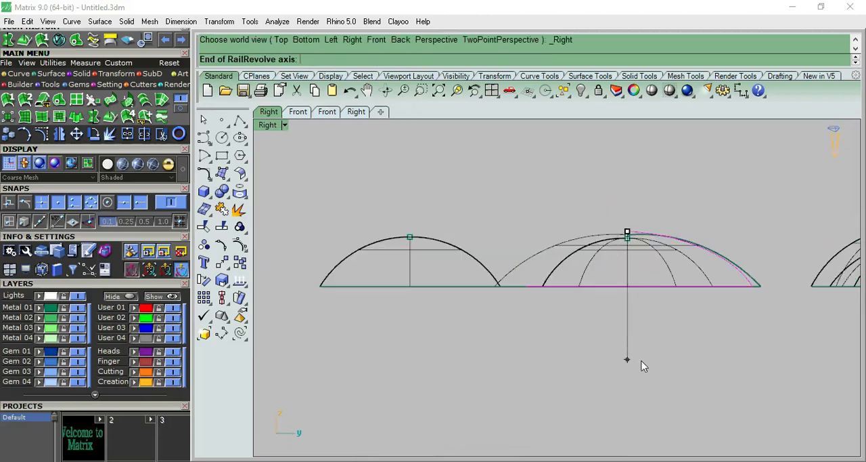
pyautogui.hotkey('ctrl', 'F4')
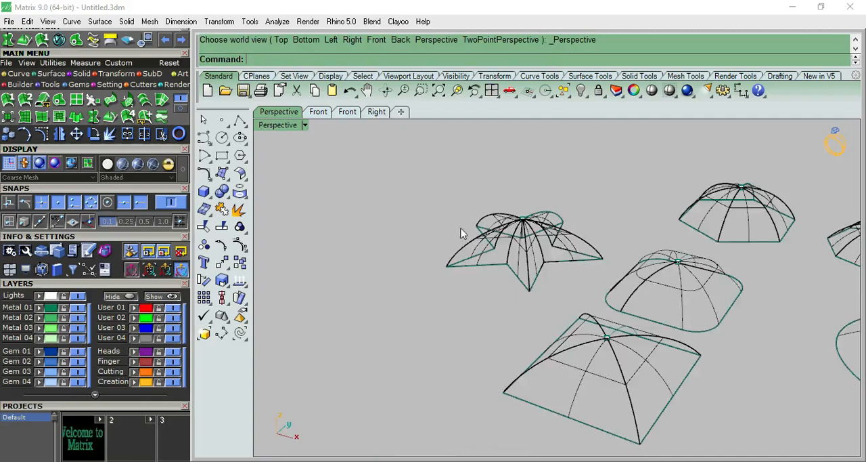
# Step: Shade the viewport and examine the six domed surfaces in the perspective, right and top views
pyautogui.click(651, 90)
pyautogui.scroll(6, 535, 230)
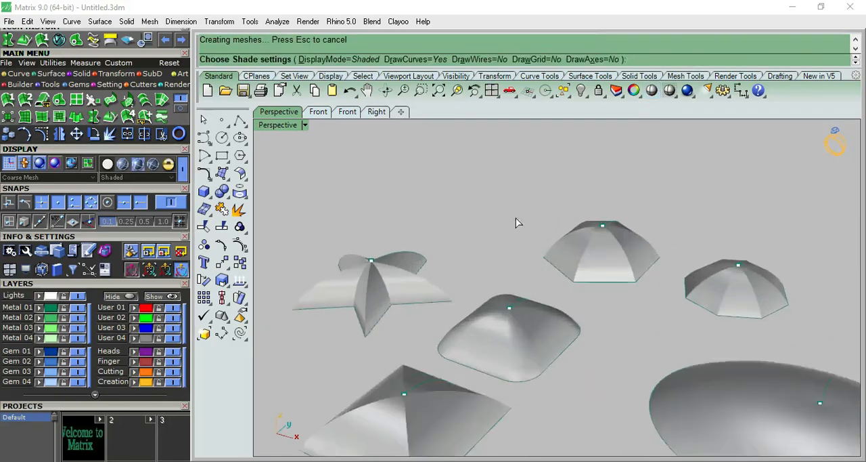
pyautogui.scroll(-5, 579, 223)
pyautogui.moveTo(585, 185)
pyautogui.mouseDown(button='right')
pyautogui.moveTo(619, 363)
pyautogui.moveTo(594, 187)
pyautogui.moveTo(571, 206)
pyautogui.moveTo(564, 286)
pyautogui.moveTo(530, 209)
pyautogui.moveTo(621, 133)
pyautogui.moveTo(713, 170)
pyautogui.moveTo(659, 228)
pyautogui.moveTo(499, 271)
pyautogui.moveTo(535, 273)
pyautogui.mouseUp(button='right')
pyautogui.moveTo(554, 206); pyautogui.dragTo(586, 265, button='right')
pyautogui.hotkey('ctrl', 'F3')
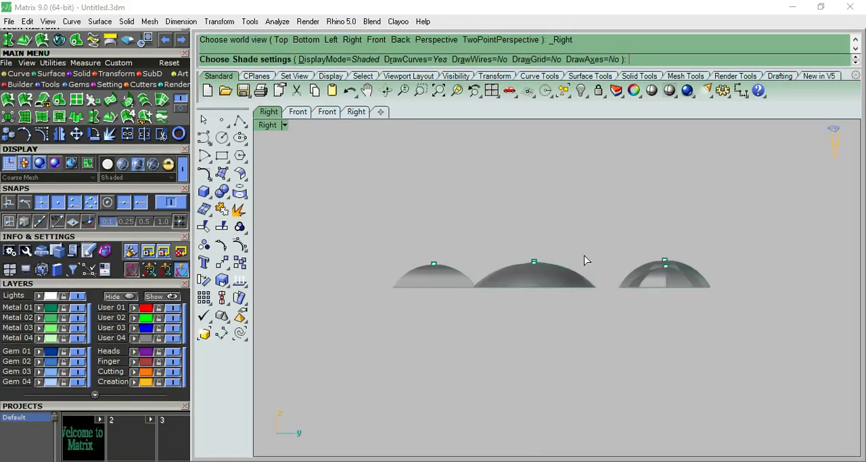
pyautogui.hotkey('ctrl', 'F1')
pyautogui.scroll(-5, 584, 259)
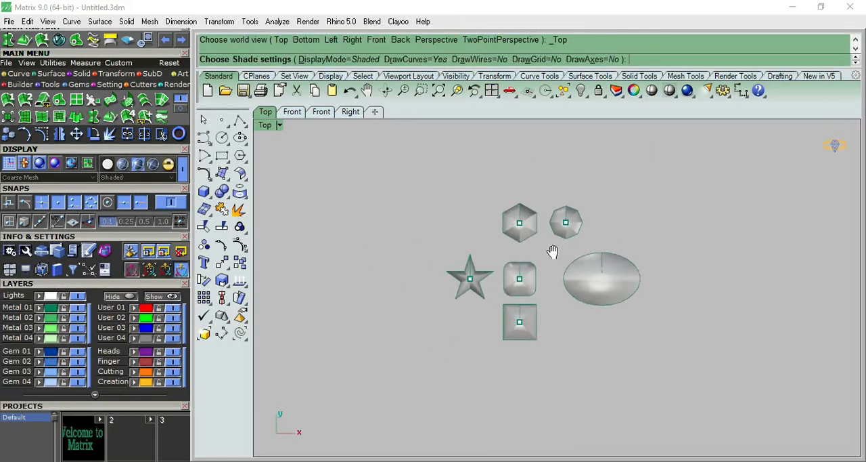
pyautogui.hotkey('ctrl', 'F4')
pyautogui.scroll(6, 512, 247)
pyautogui.moveTo(423, 203); pyautogui.dragTo(442, 291, button='right')
pyautogui.scroll(-5, 464, 271)
pyautogui.scroll(3, 464, 267)
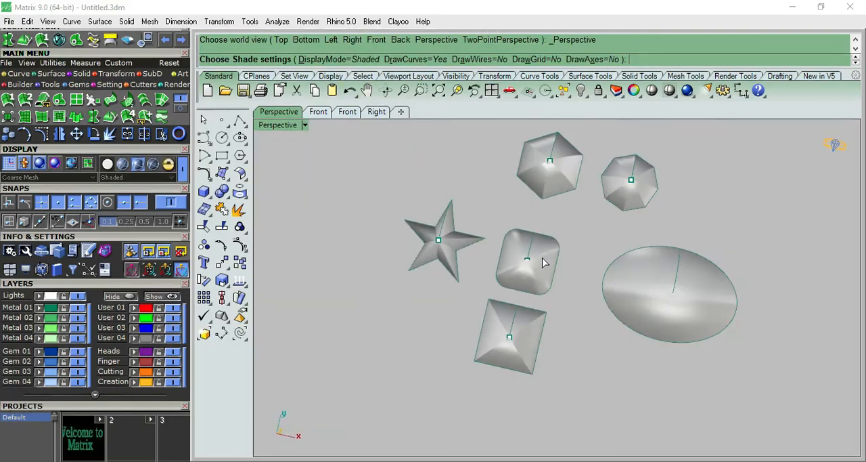
pyautogui.hotkey('ctrl', 'F1')
pyautogui.scroll(4, 499, 226)
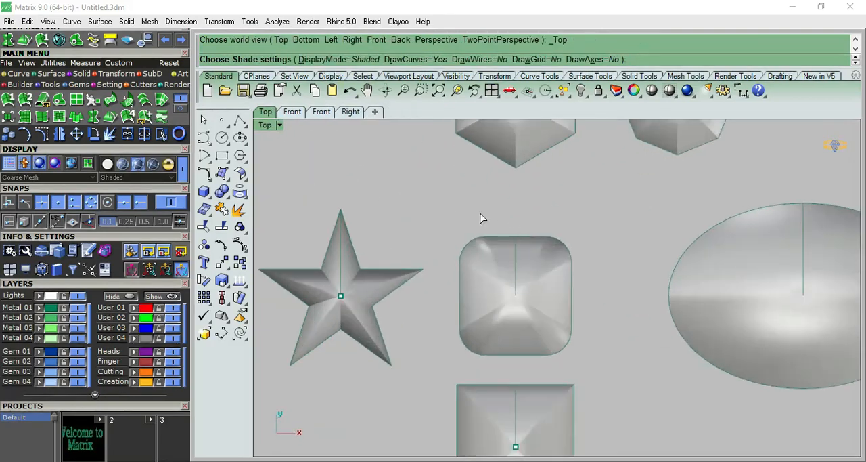
pyautogui.scroll(-5, 539, 225)
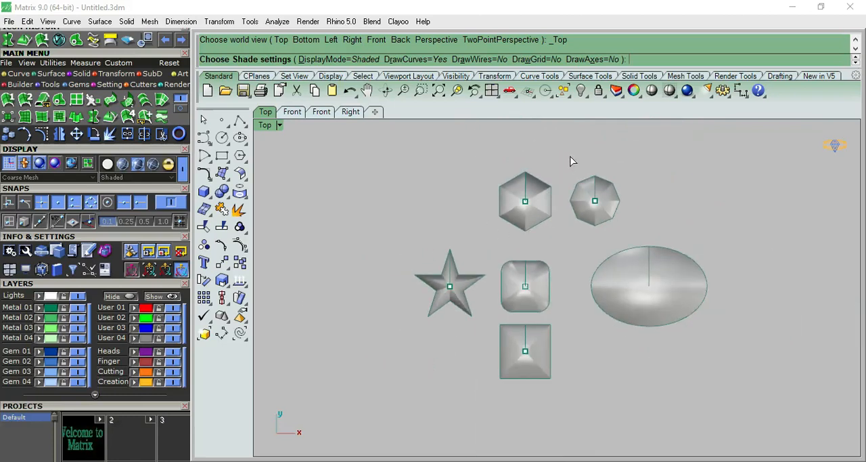
pyautogui.scroll(2, 677, 222)
pyautogui.scroll(-2, 676, 222)
# Step: Inspect the shaded domes up close from several tilted perspective angles, then leave the shaded preview
pyautogui.press('F4')
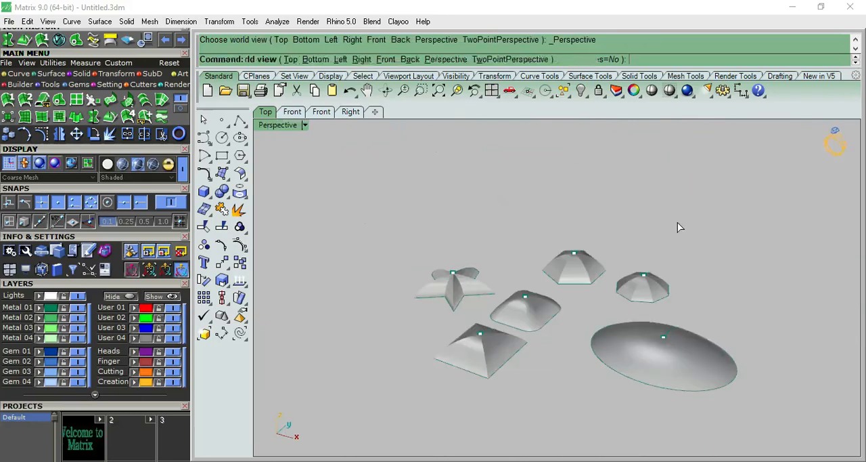
pyautogui.moveTo(547, 203)
pyautogui.mouseDown(button='right')
pyautogui.moveTo(594, 304)
pyautogui.moveTo(565, 248)
pyautogui.moveTo(567, 278)
pyautogui.moveTo(557, 235)
pyautogui.mouseUp(button='right')
pyautogui.scroll(5, 545, 203)
pyautogui.moveTo(558, 265)
pyautogui.mouseDown(button='right')
pyautogui.moveTo(581, 257)
pyautogui.moveTo(585, 205)
pyautogui.moveTo(582, 269)
pyautogui.moveTo(568, 246)
pyautogui.mouseUp(button='right')
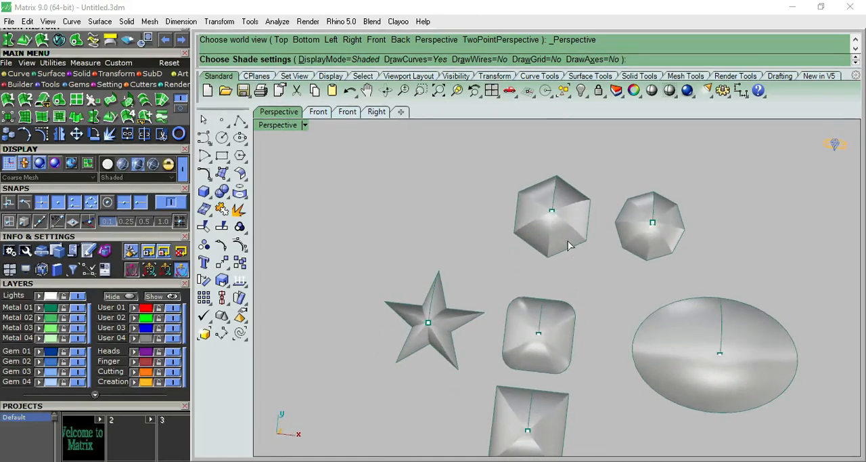
pyautogui.moveTo(439, 291); pyautogui.dragTo(472, 218, button='right')
pyautogui.scroll(-5, 517, 271)
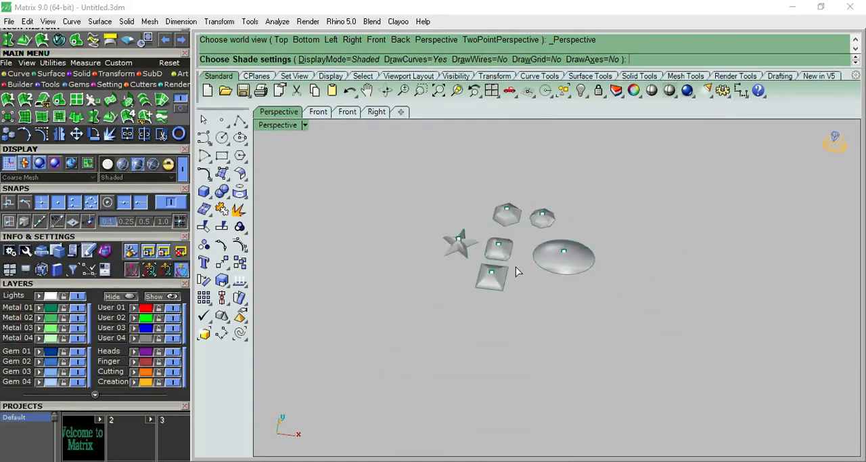
pyautogui.scroll(5, 529, 265)
pyautogui.click(652, 91)
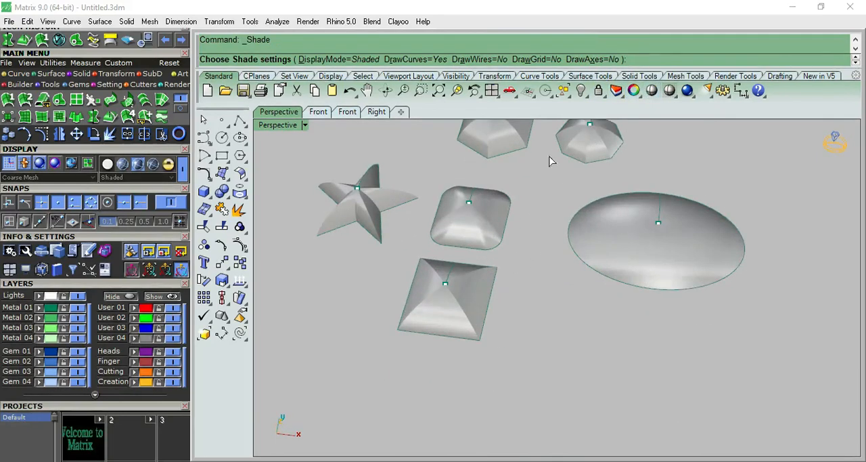
pyautogui.scroll(6, 487, 178)
pyautogui.moveTo(433, 199); pyautogui.dragTo(464, 149, button='right')
pyautogui.scroll(-6, 563, 197)
pyautogui.moveTo(564, 196)
pyautogui.mouseDown(button='right')
pyautogui.moveTo(578, 309)
pyautogui.moveTo(429, 145)
pyautogui.moveTo(522, 395)
pyautogui.moveTo(557, 438)
pyautogui.moveTo(541, 241)
pyautogui.moveTo(573, 197)
pyautogui.mouseUp(button='right')
pyautogui.scroll(-5, 596, 195)
pyautogui.press('Escape')
# Step: Select everything and cap the open planar bases of all six domes to make closed solids
pyautogui.hotkey('ctrl', 'a')
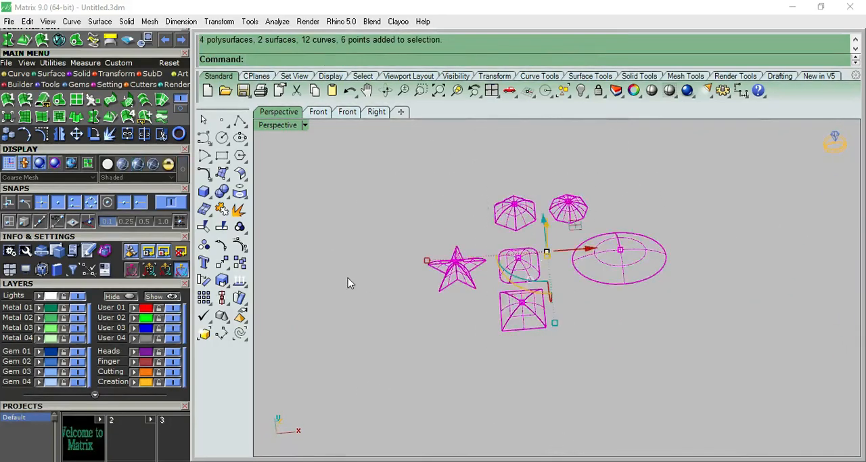
pyautogui.scroll(4, 308, 241)
pyautogui.click(222, 192)
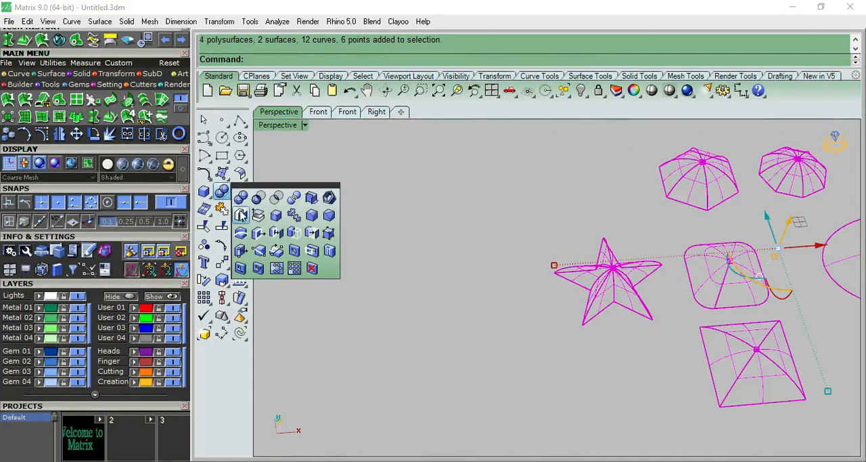
pyautogui.click(240, 215)
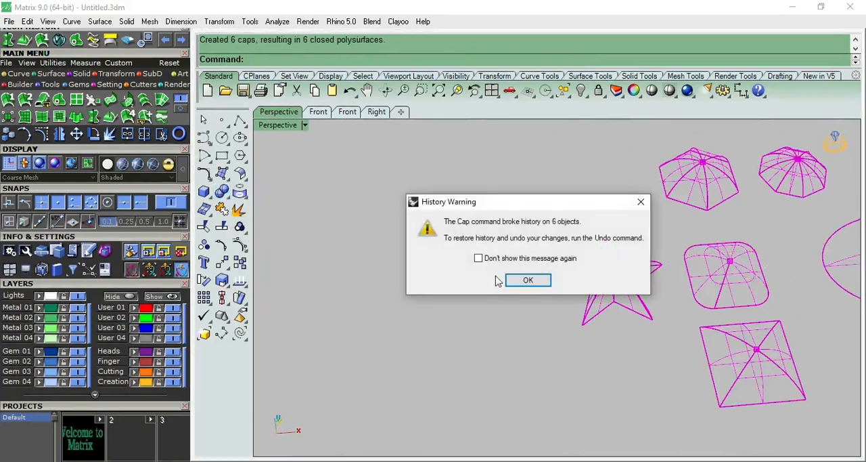
pyautogui.click(521, 282)
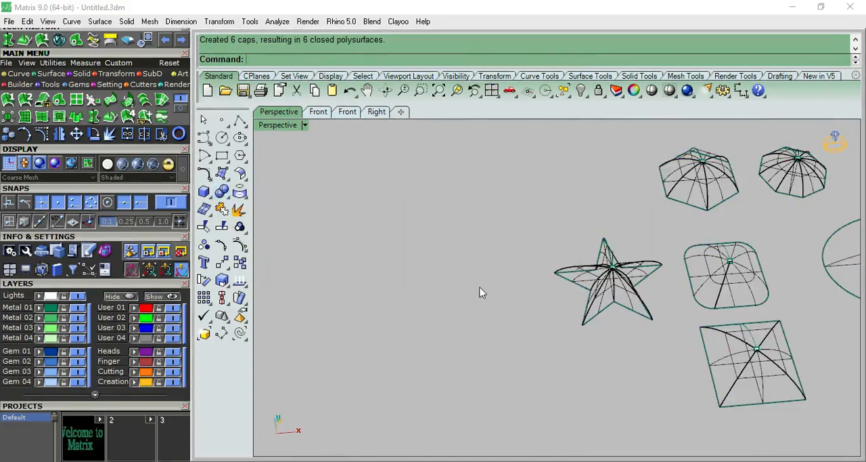
# Step: Shade the capped solids and inspect them from a low perspective angle and from the top view
pyautogui.click(652, 90)
pyautogui.moveTo(555, 367)
pyautogui.mouseDown(button='right')
pyautogui.moveTo(644, 207)
pyautogui.moveTo(627, 406)
pyautogui.moveTo(643, 149)
pyautogui.moveTo(611, 366)
pyautogui.moveTo(495, 394)
pyautogui.moveTo(617, 363)
pyautogui.moveTo(659, 333)
pyautogui.moveTo(638, 246)
pyautogui.moveTo(680, 266)
pyautogui.mouseUp(button='right')
pyautogui.scroll(-4, 684, 266)
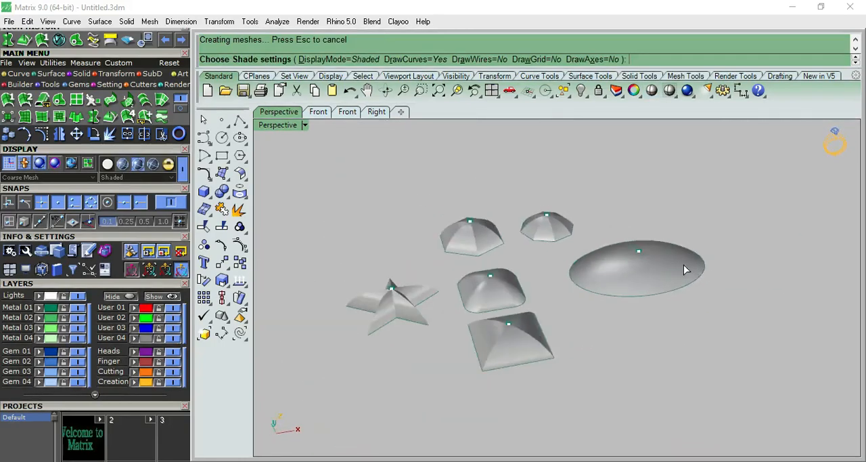
pyautogui.scroll(2, 684, 265)
pyautogui.moveTo(604, 216); pyautogui.dragTo(610, 286, button='right')
pyautogui.press('F1')
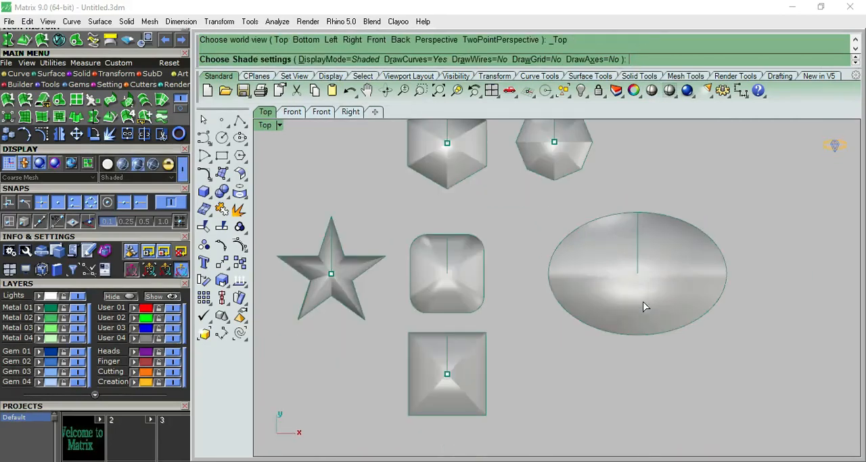